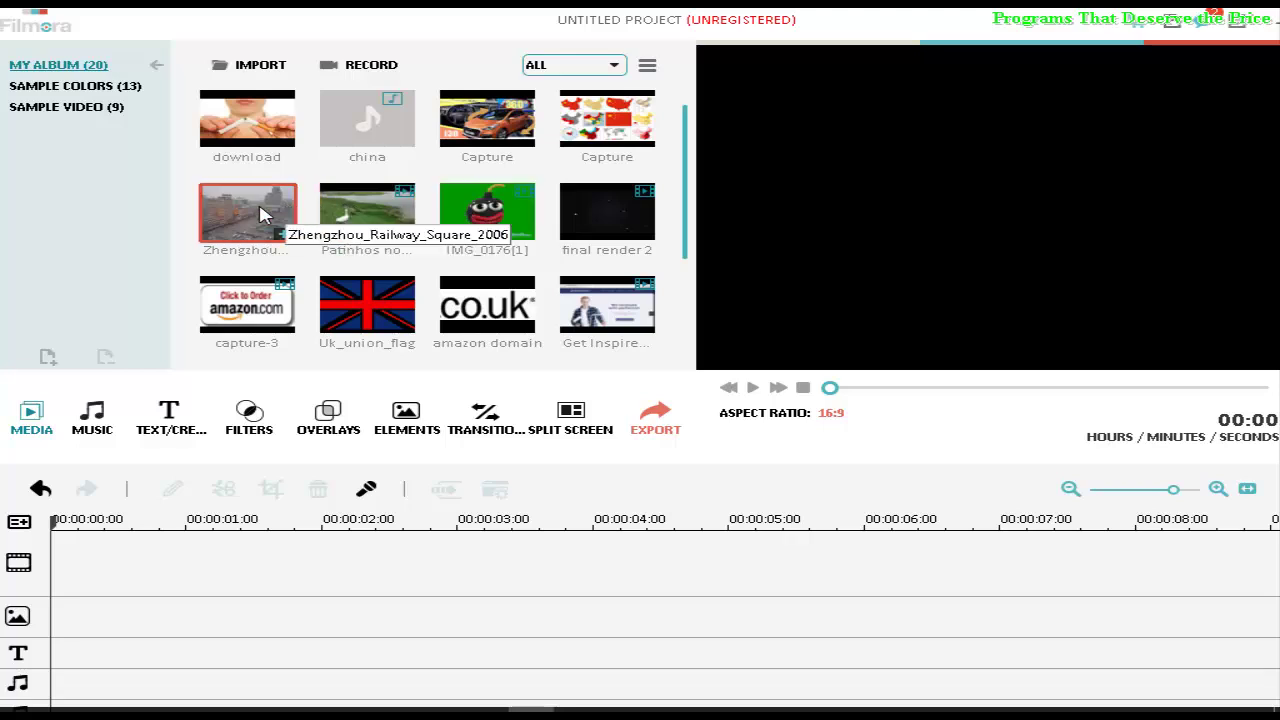
Replace the mistakenly added Zhengzhou photo with the Patinhos duck video on the main track
{"action": "mouse_move", "coordinate": [277, 210]}
{"action": "left_mouse_down"}
{"action": "mouse_move", "coordinate": [145, 570]}
{"action": "mouse_move", "coordinate": [126, 569]}
{"action": "left_mouse_up"}
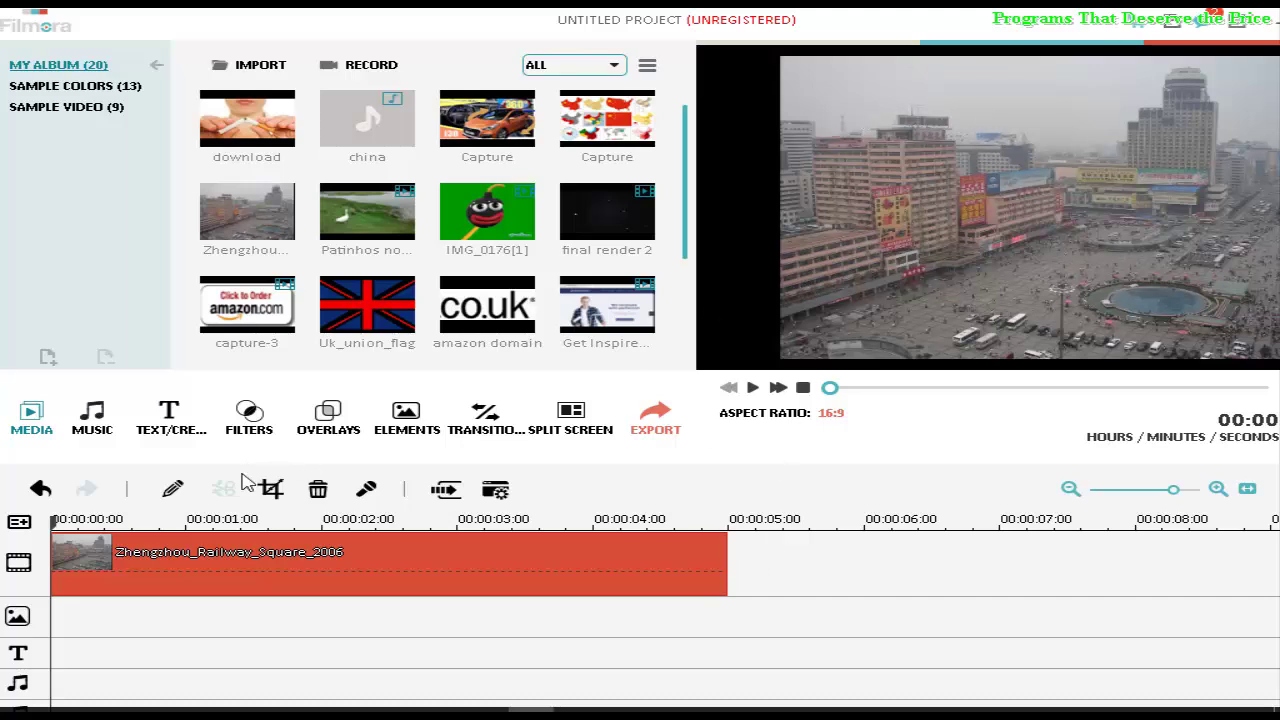
{"action": "left_click", "coordinate": [40, 489]}
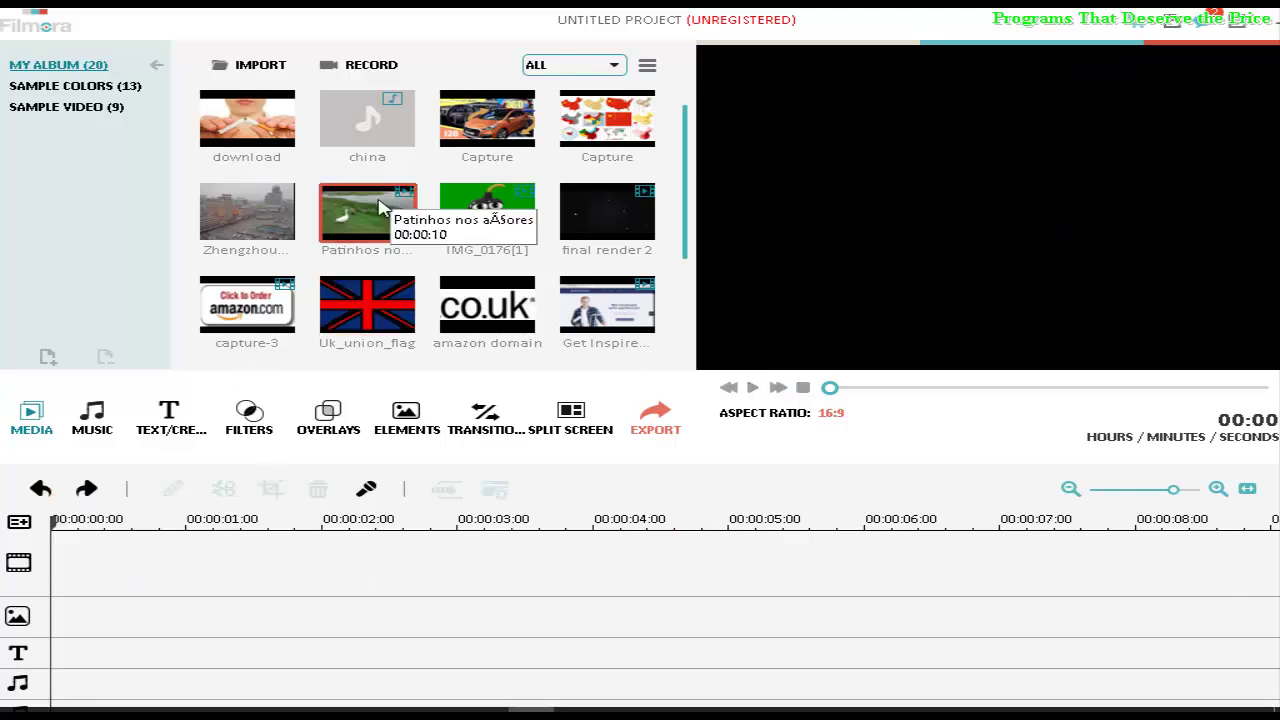
{"action": "left_click_drag", "start_coordinate": [413, 345], "coordinate": [120, 566]}
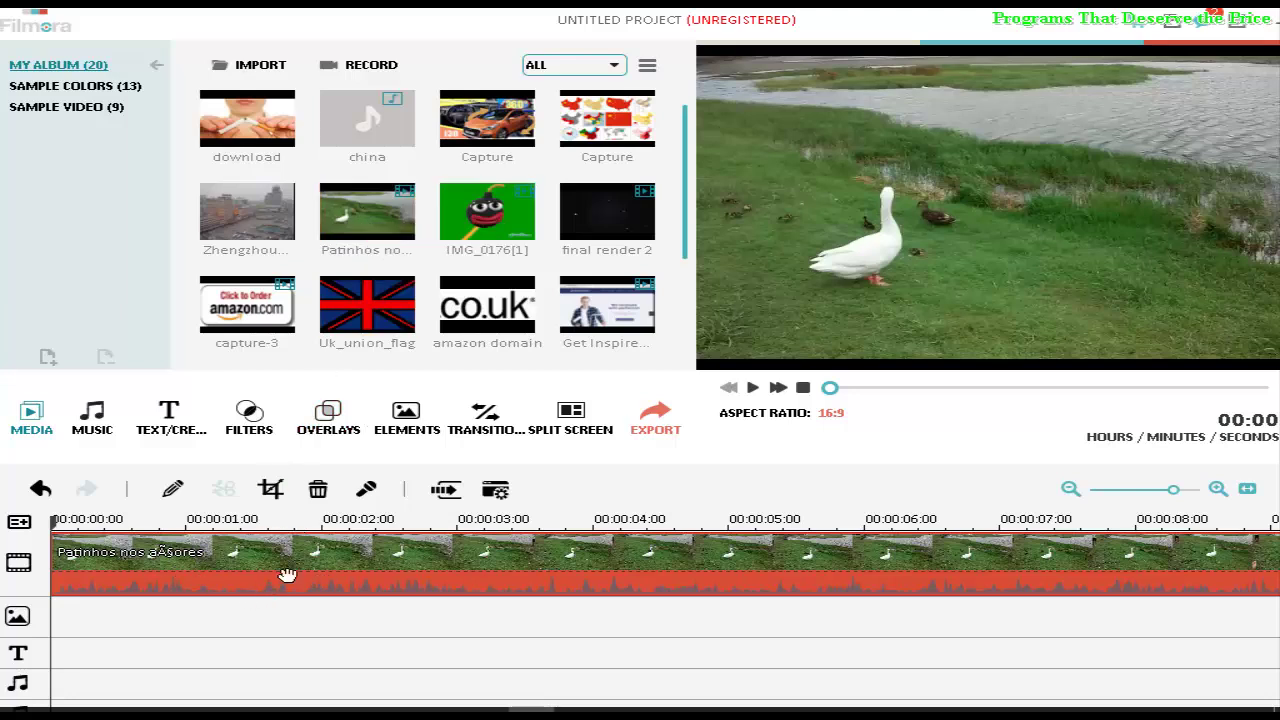
{"action": "left_click", "coordinate": [297, 684]}
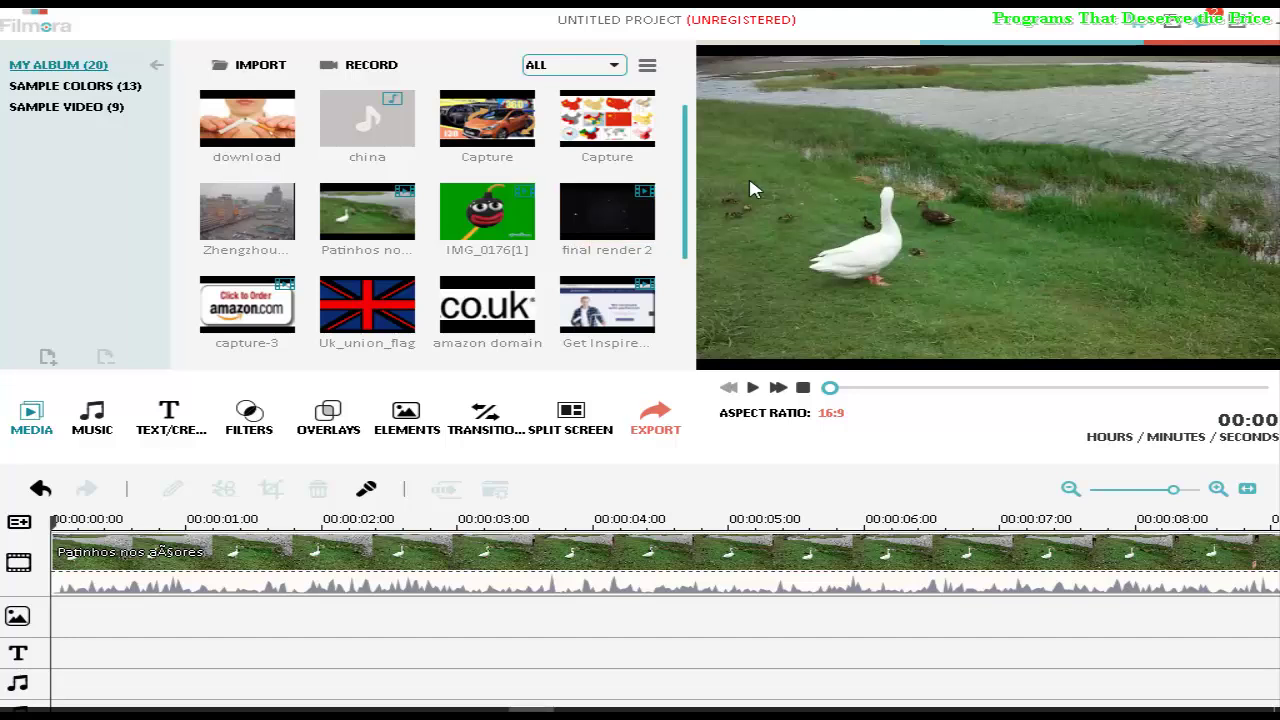
Add final render 2 on the PIP track, shrunk to an inset on the duck video's right
{"action": "mouse_move", "coordinate": [607, 212]}
{"action": "mouse_move", "coordinate": [610, 218]}
{"action": "left_mouse_down"}
{"action": "mouse_move", "coordinate": [224, 582]}
{"action": "mouse_move", "coordinate": [68, 634]}
{"action": "left_mouse_up"}
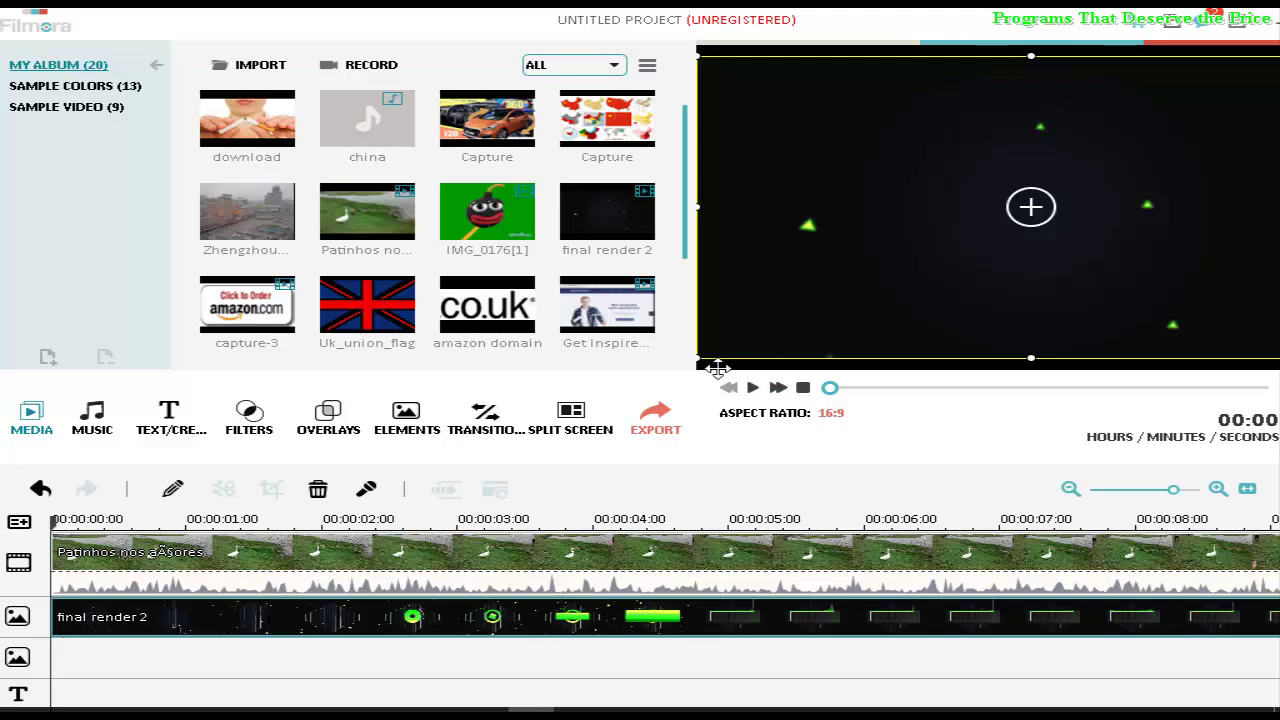
{"action": "left_click_drag", "start_coordinate": [706, 364], "coordinate": [966, 251]}
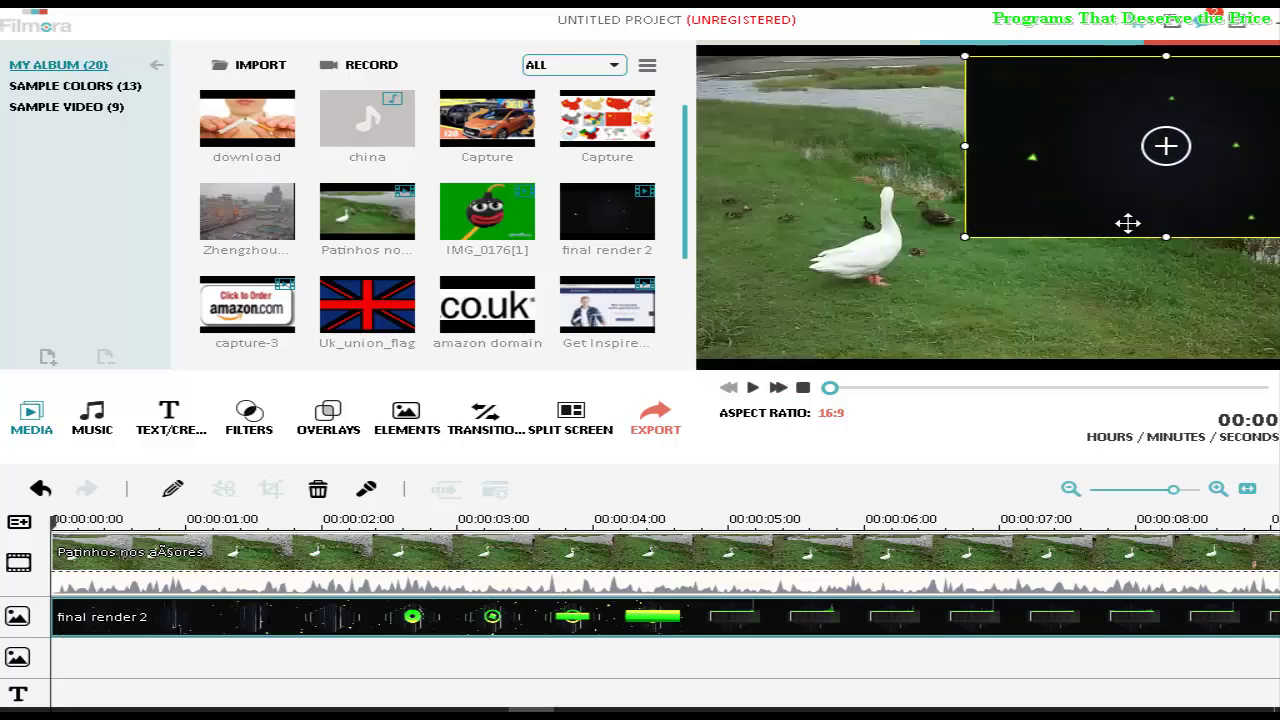
{"action": "left_click_drag", "start_coordinate": [1131, 157], "coordinate": [1008, 229]}
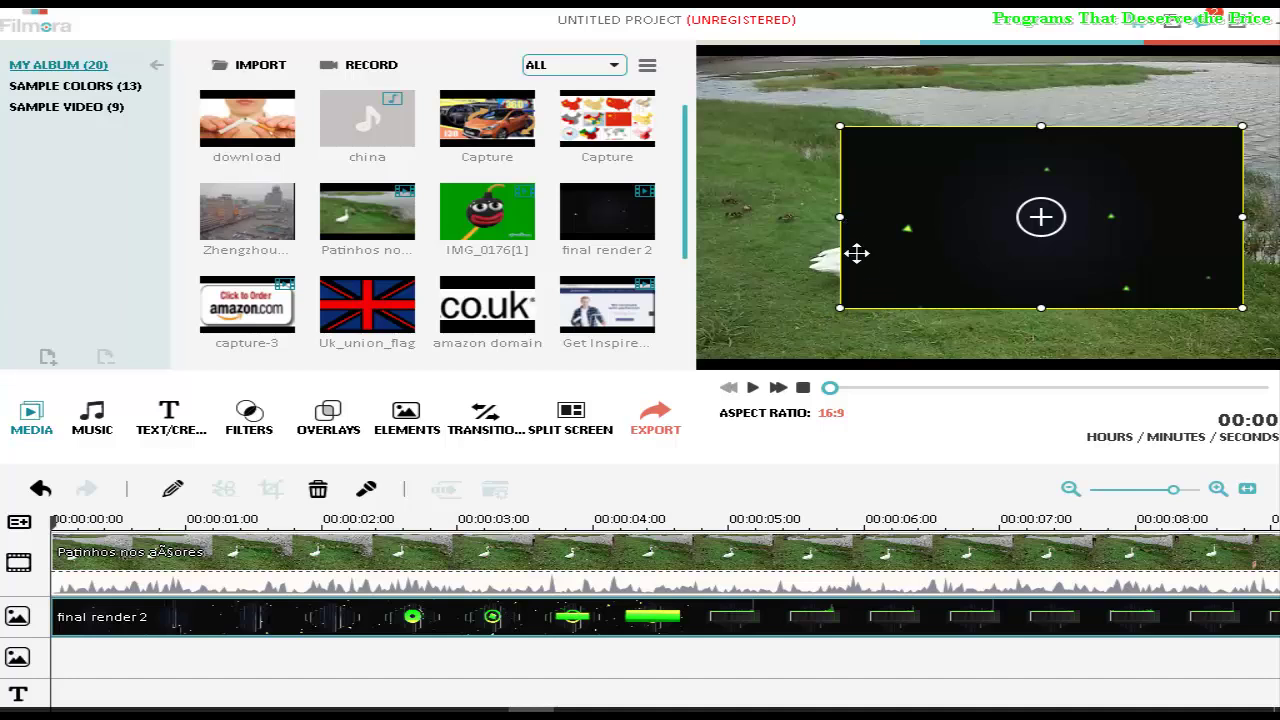
{"action": "mouse_move", "coordinate": [858, 221]}
{"action": "left_mouse_down"}
{"action": "mouse_move", "coordinate": [846, 233]}
{"action": "mouse_move", "coordinate": [858, 240]}
{"action": "left_mouse_up"}
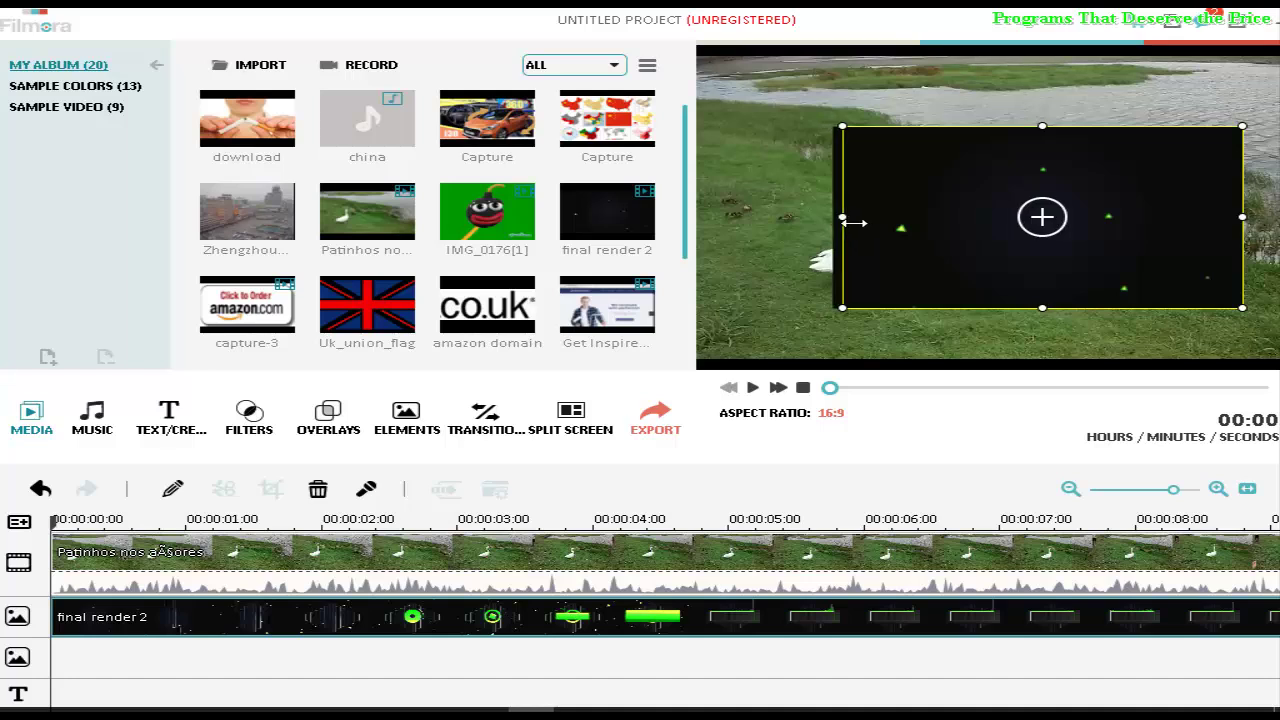
{"action": "left_click_drag", "start_coordinate": [962, 255], "coordinate": [946, 252]}
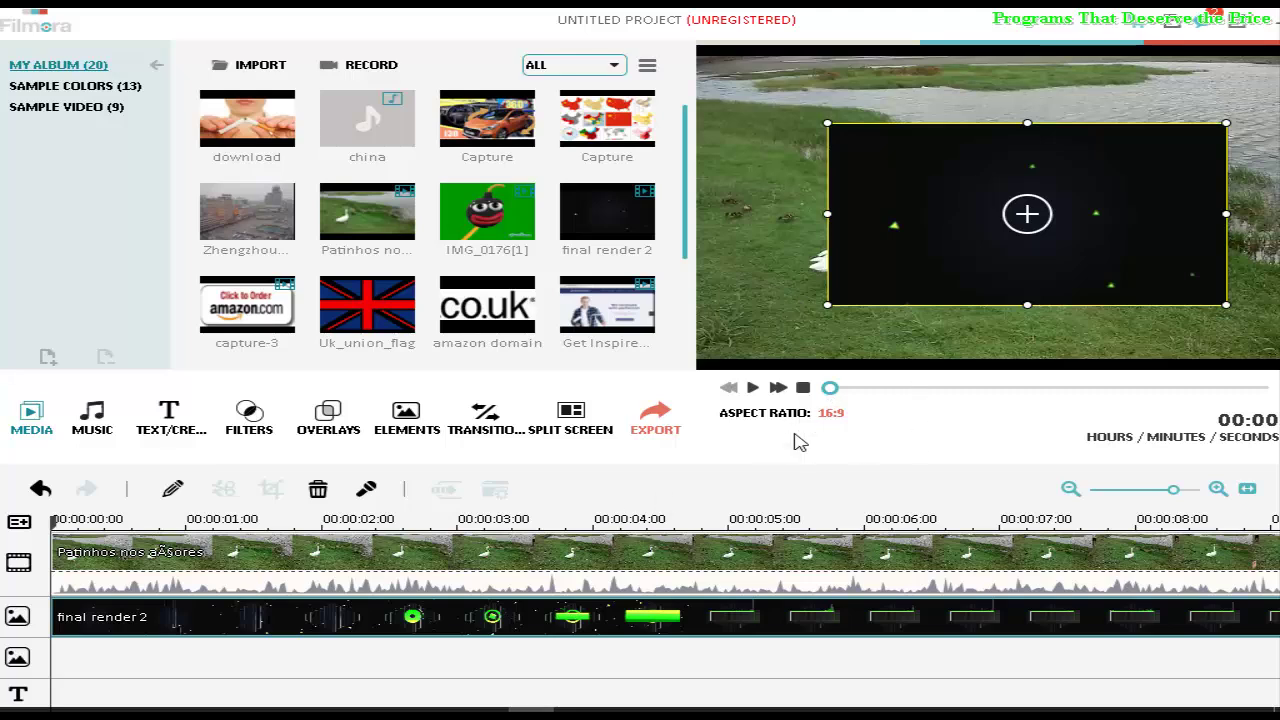
{"action": "left_click", "coordinate": [754, 389]}
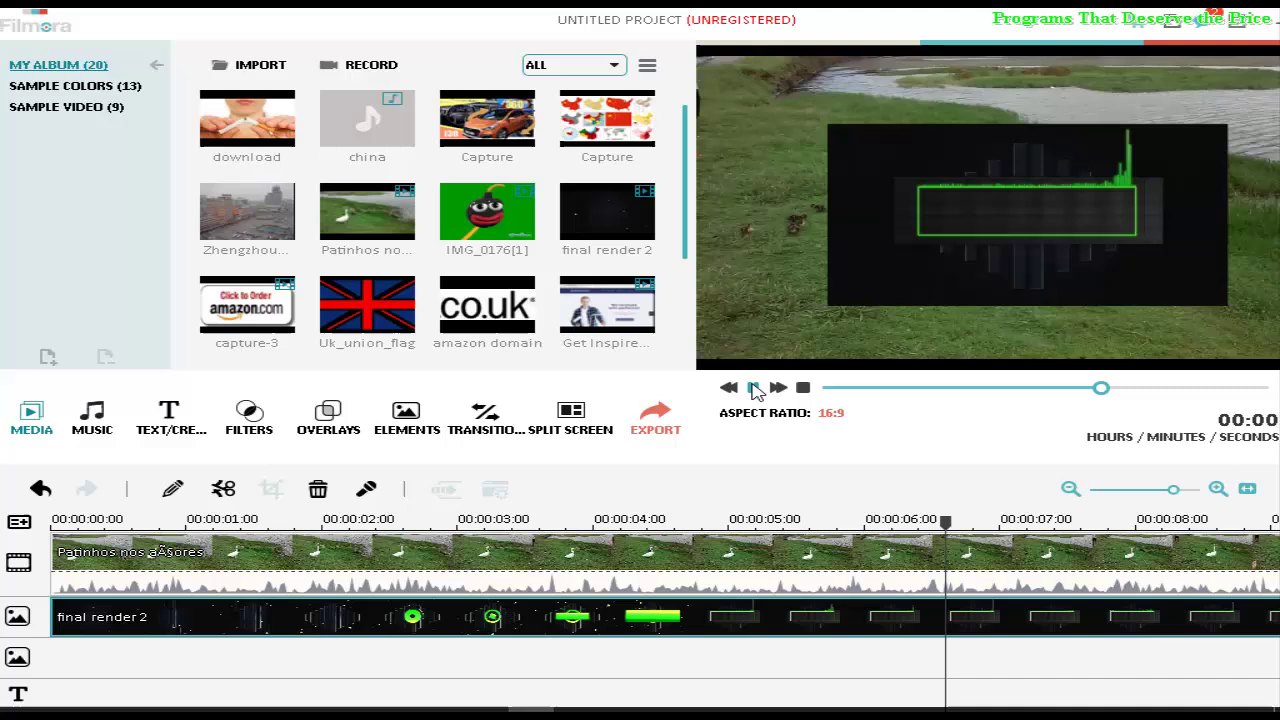
{"action": "left_click", "coordinate": [754, 389]}
{"action": "right_click", "coordinate": [505, 592]}
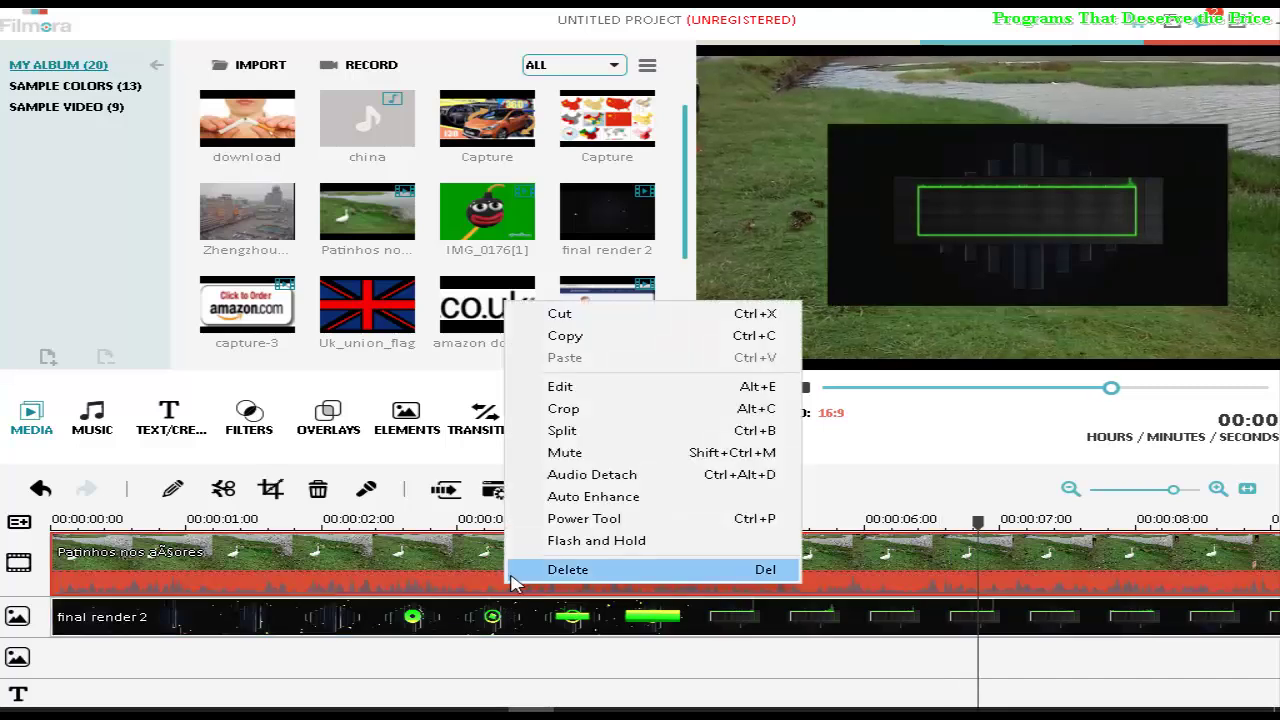
{"action": "left_click", "coordinate": [612, 456]}
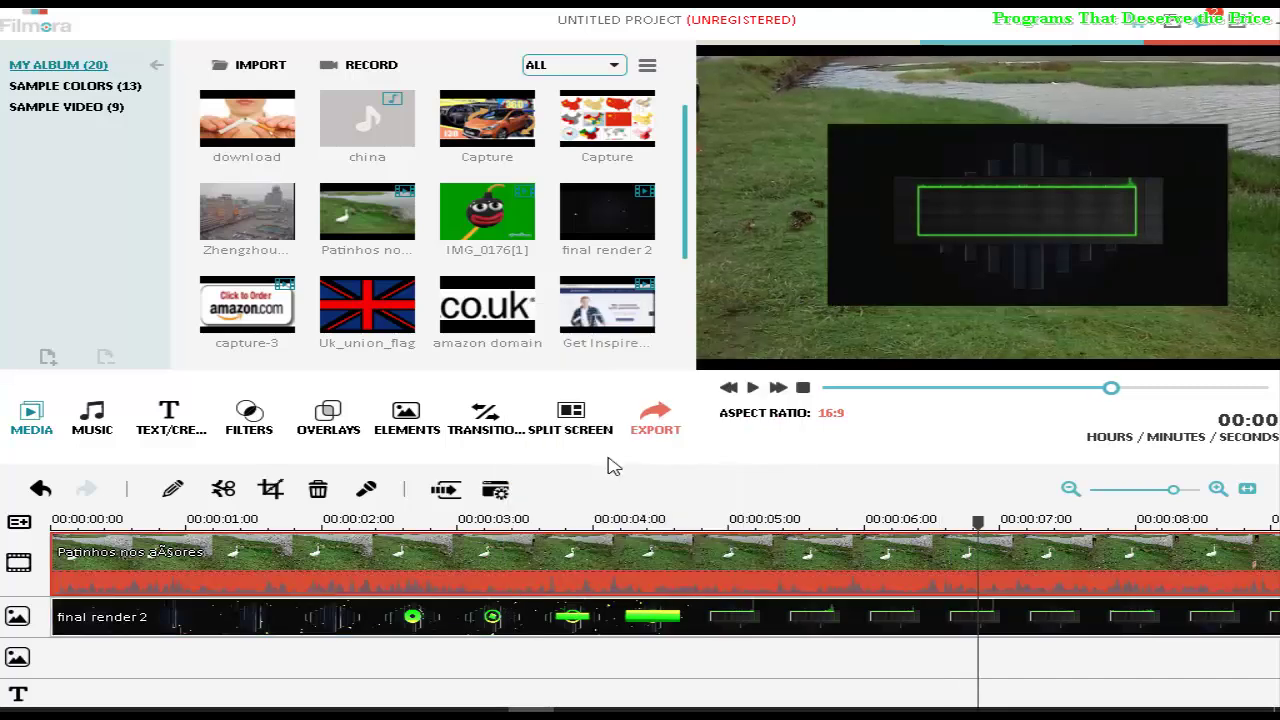
{"action": "left_click", "coordinate": [540, 670]}
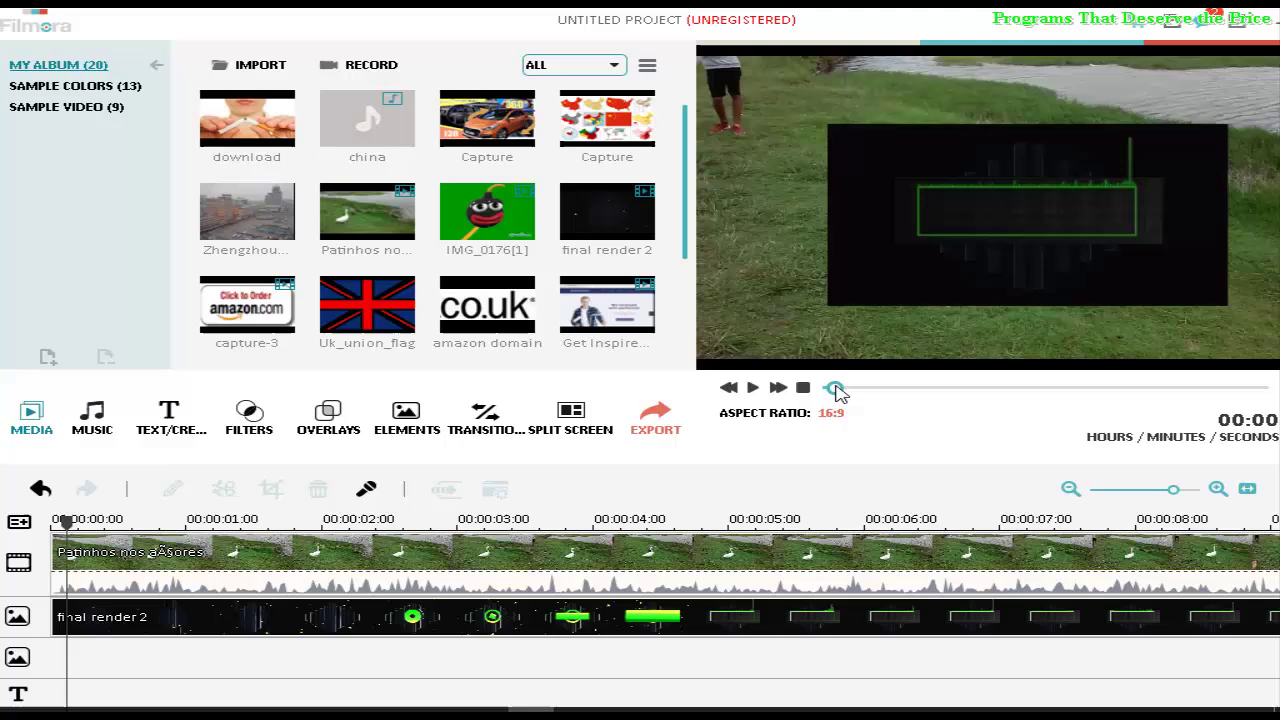
{"action": "left_click", "coordinate": [753, 388]}
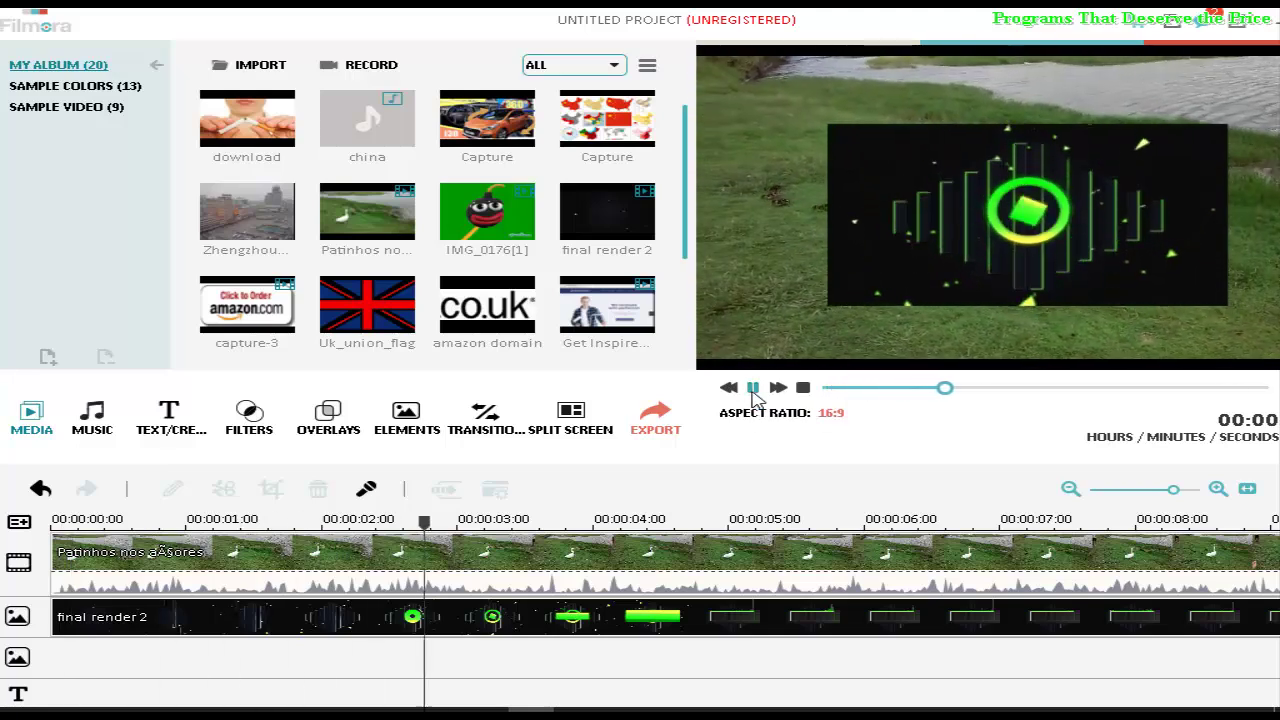
{"action": "left_click", "coordinate": [756, 391]}
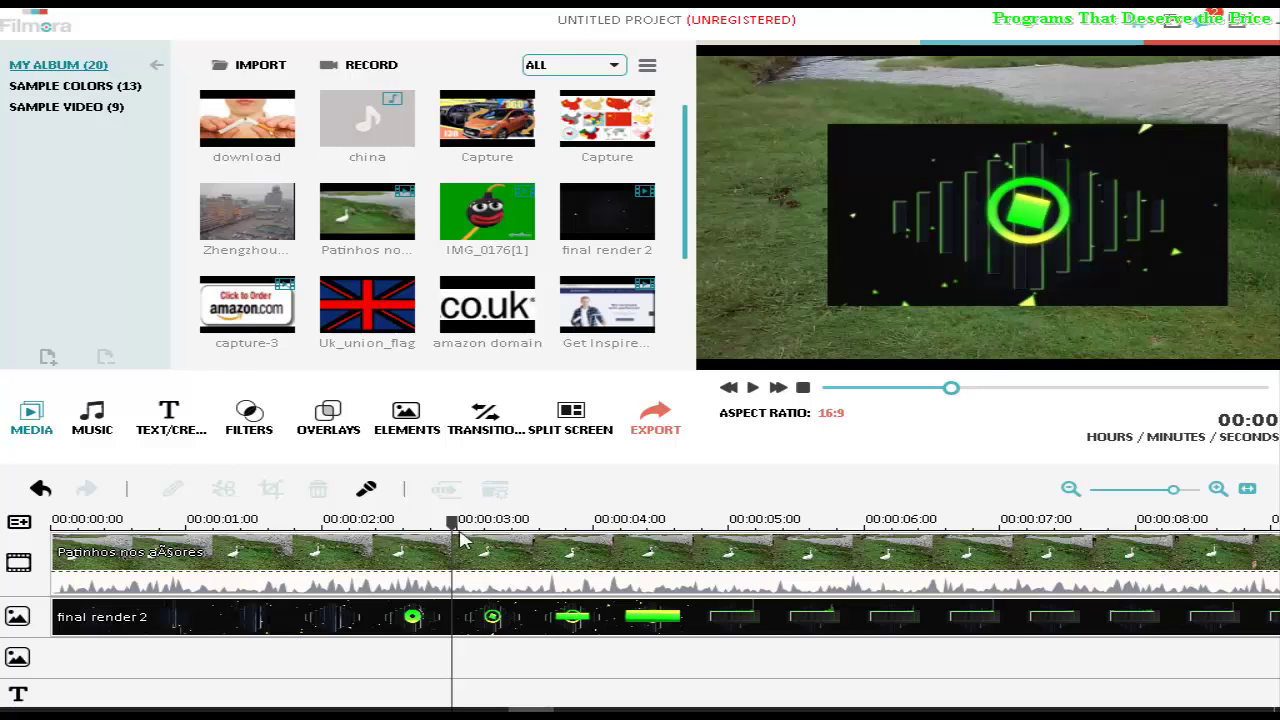
Undo back to an empty timeline, then place Zhengzhou_Railway_Square_2006 on the video track
{"action": "left_click", "coordinate": [40, 488]}
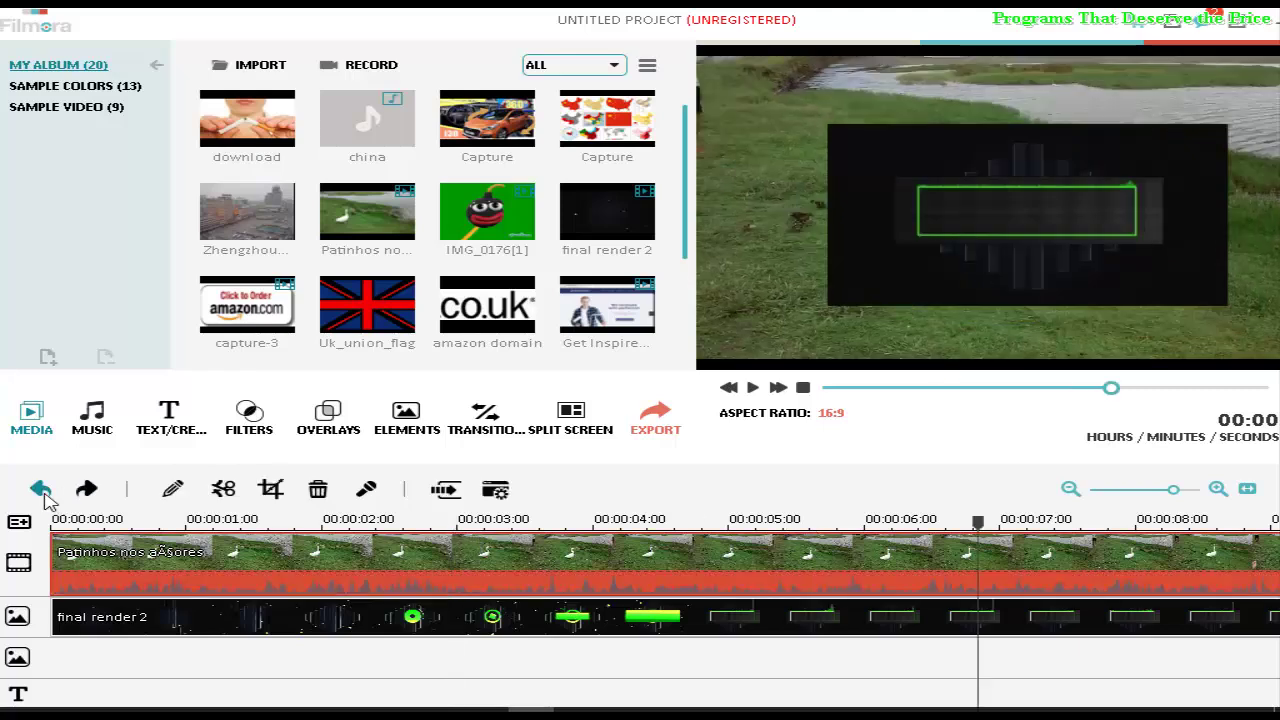
{"action": "left_click", "coordinate": [40, 488]}
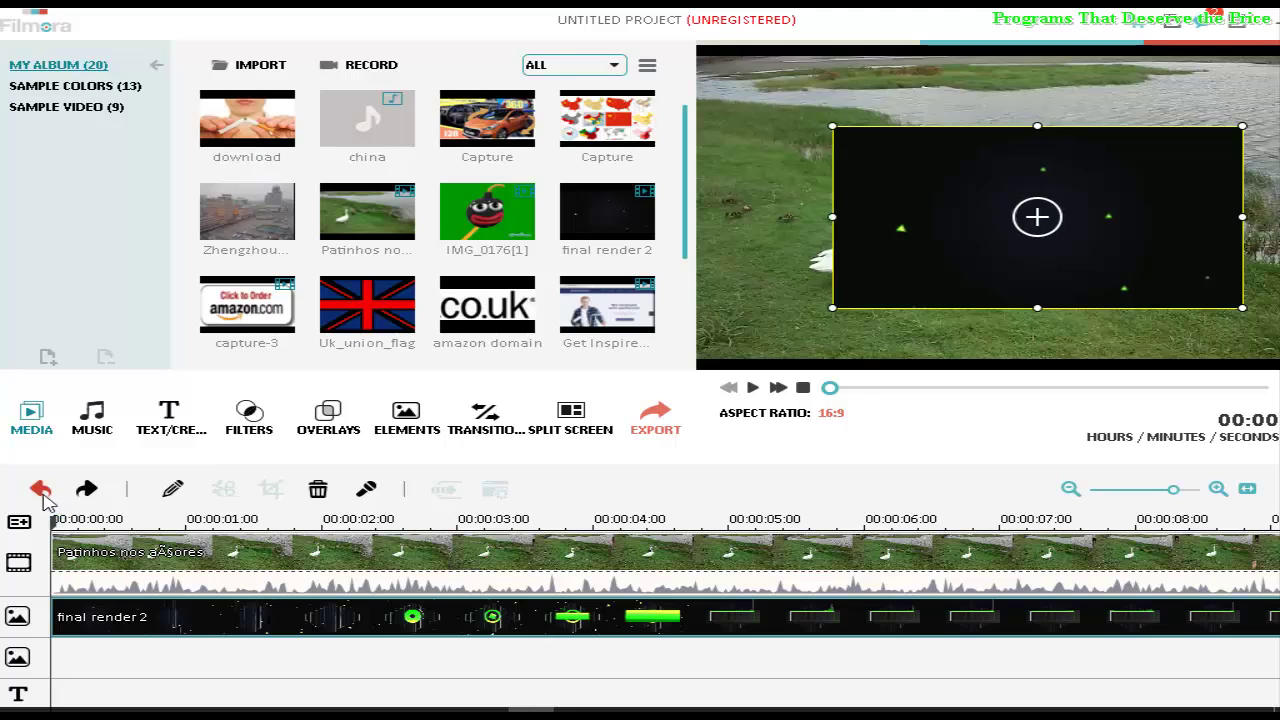
{"action": "left_click", "coordinate": [40, 488]}
{"action": "left_click", "coordinate": [40, 488]}
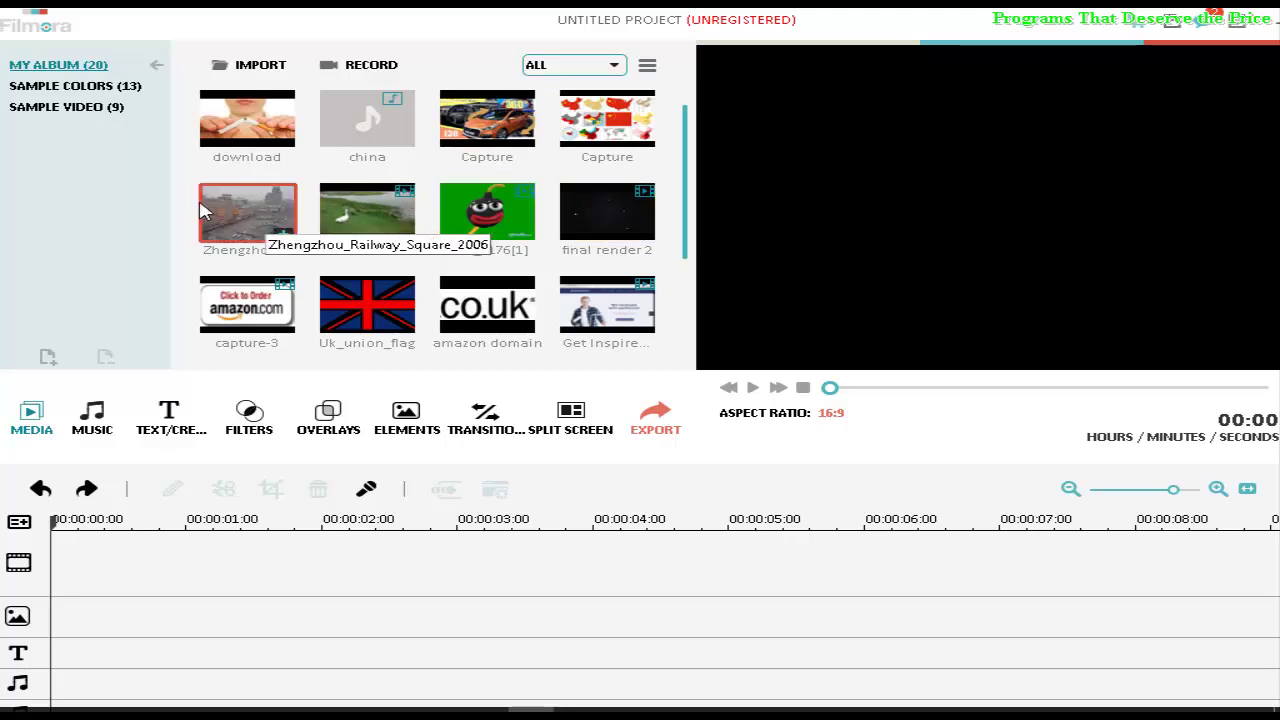
{"action": "mouse_move", "coordinate": [260, 218]}
{"action": "left_mouse_down"}
{"action": "mouse_move", "coordinate": [130, 557]}
{"action": "mouse_move", "coordinate": [99, 560]}
{"action": "left_mouse_up"}
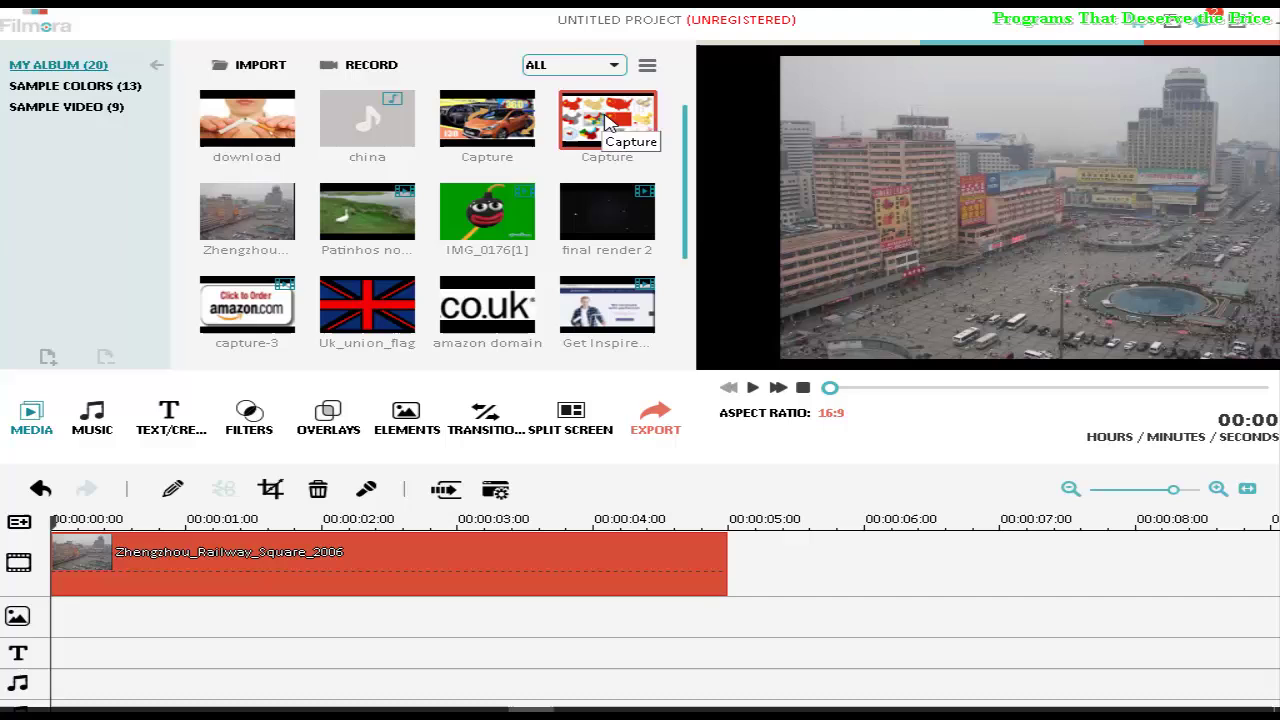
Add the Capture maps picture on the PIP track, shrink it, and shift it down-right
{"action": "mouse_move", "coordinate": [607, 120]}
{"action": "left_mouse_down"}
{"action": "mouse_move", "coordinate": [90, 630]}
{"action": "mouse_move", "coordinate": [57, 628]}
{"action": "left_mouse_up"}
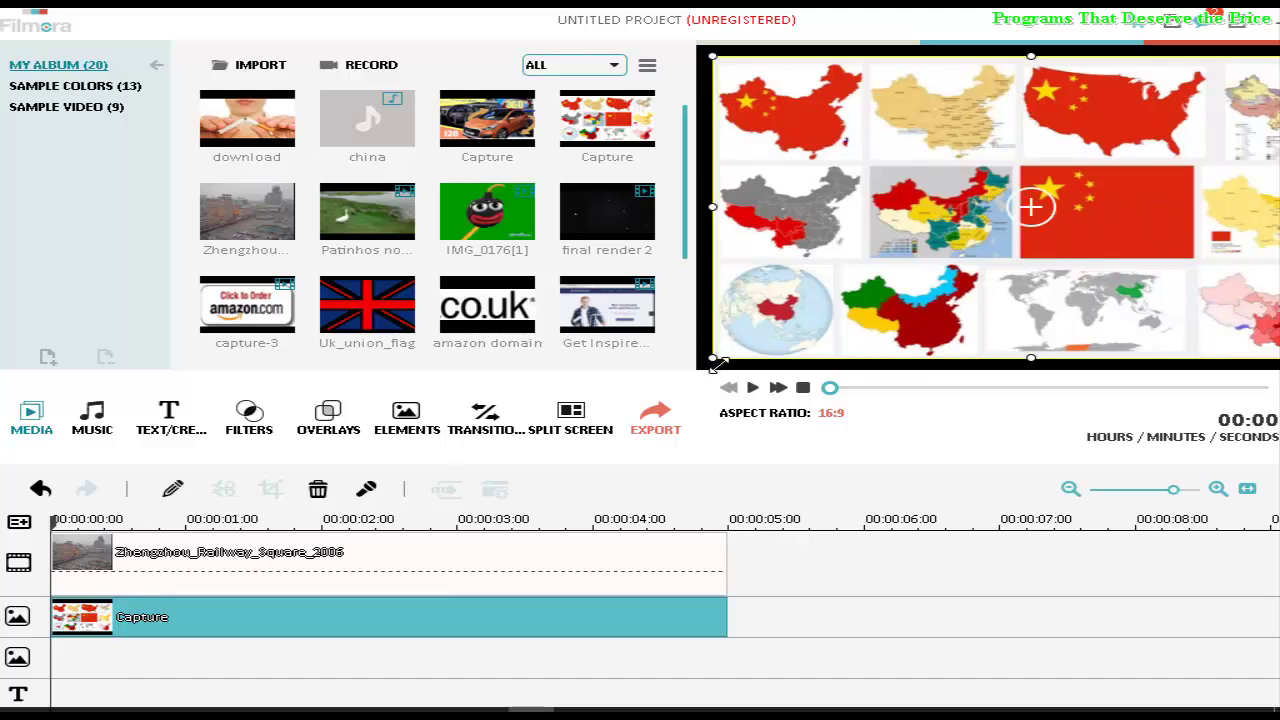
{"action": "mouse_move", "coordinate": [714, 362]}
{"action": "left_mouse_down"}
{"action": "mouse_move", "coordinate": [988, 228]}
{"action": "mouse_move", "coordinate": [1051, 167]}
{"action": "mouse_move", "coordinate": [814, 179]}
{"action": "left_mouse_up"}
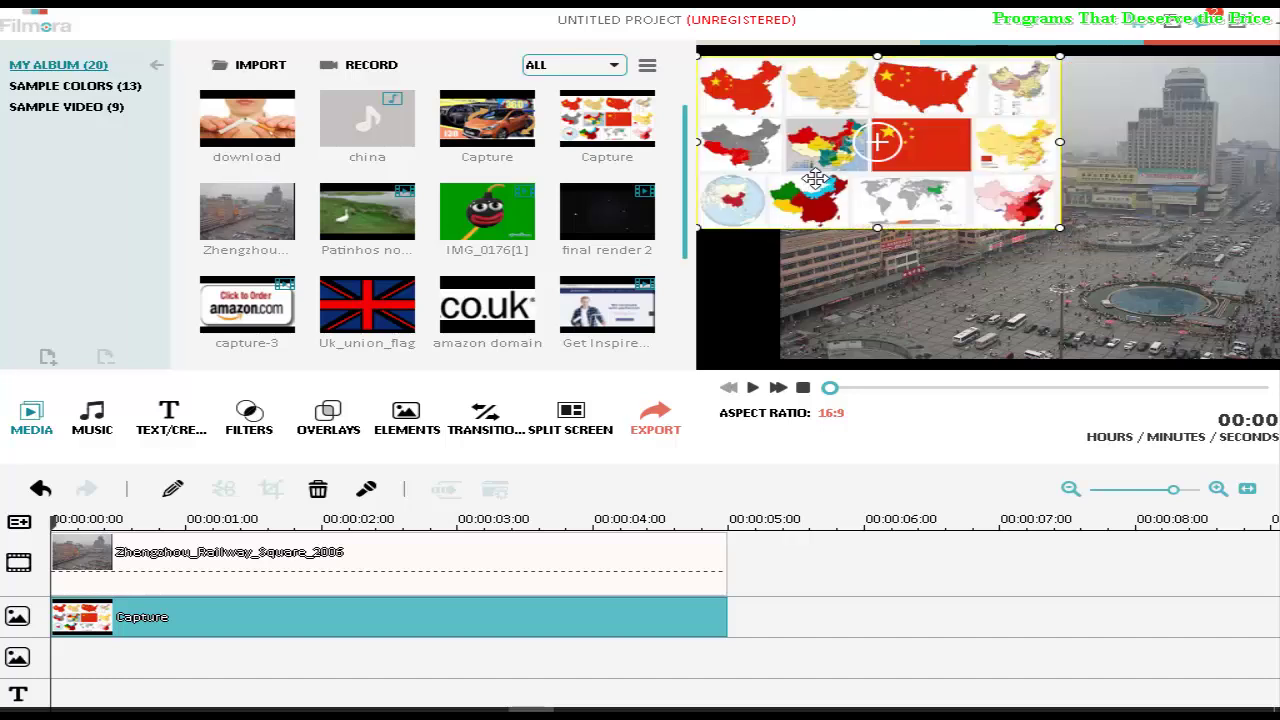
{"action": "mouse_move", "coordinate": [814, 179]}
{"action": "left_mouse_down"}
{"action": "mouse_move", "coordinate": [858, 204]}
{"action": "mouse_move", "coordinate": [792, 318]}
{"action": "left_mouse_up"}
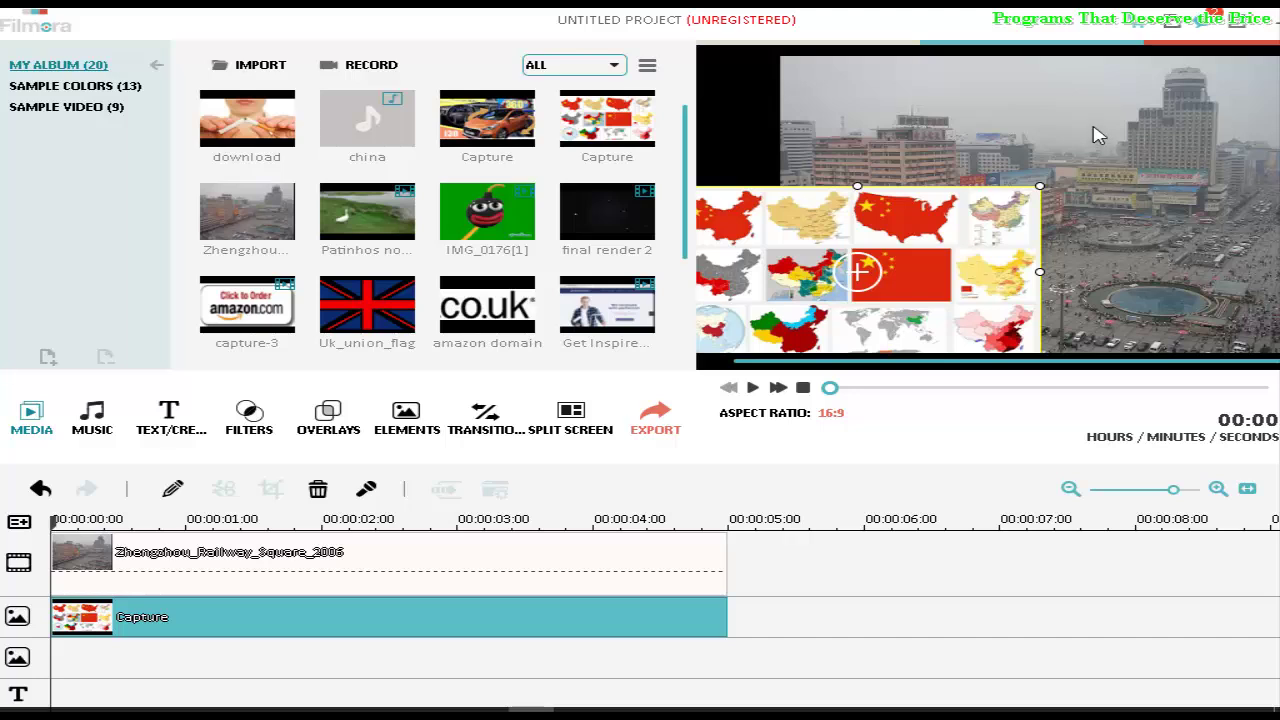
Drag the Capture maps inset rightward so it sits over the photo's lower right
{"action": "left_click", "coordinate": [830, 610]}
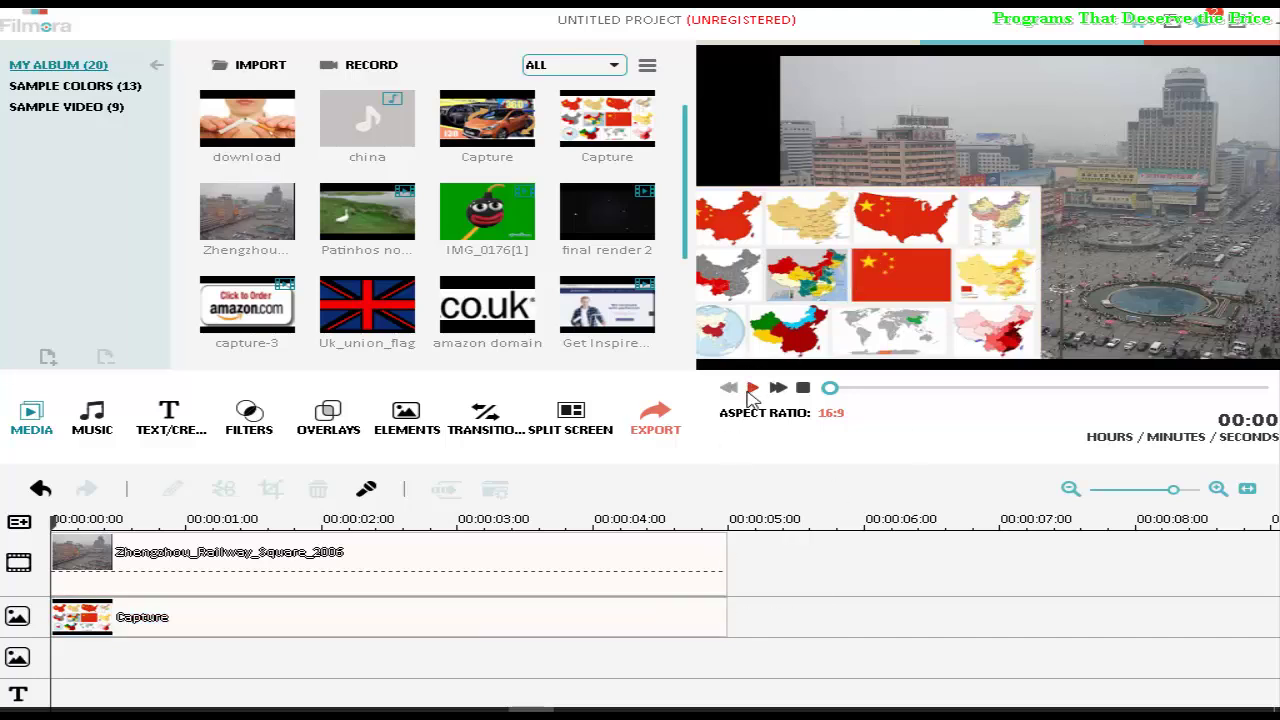
{"action": "left_click", "coordinate": [350, 614]}
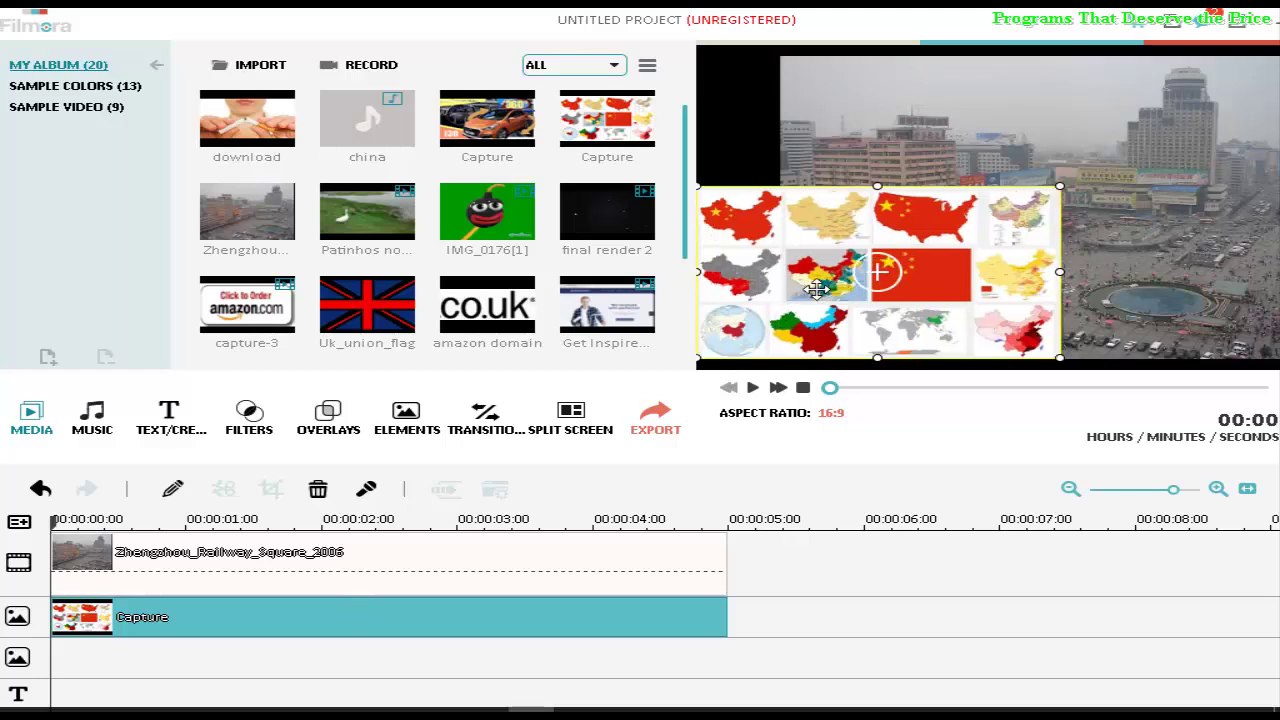
{"action": "mouse_move", "coordinate": [829, 290]}
{"action": "left_mouse_down"}
{"action": "mouse_move", "coordinate": [918, 292]}
{"action": "mouse_move", "coordinate": [993, 252]}
{"action": "left_mouse_up"}
{"action": "left_click", "coordinate": [897, 700]}
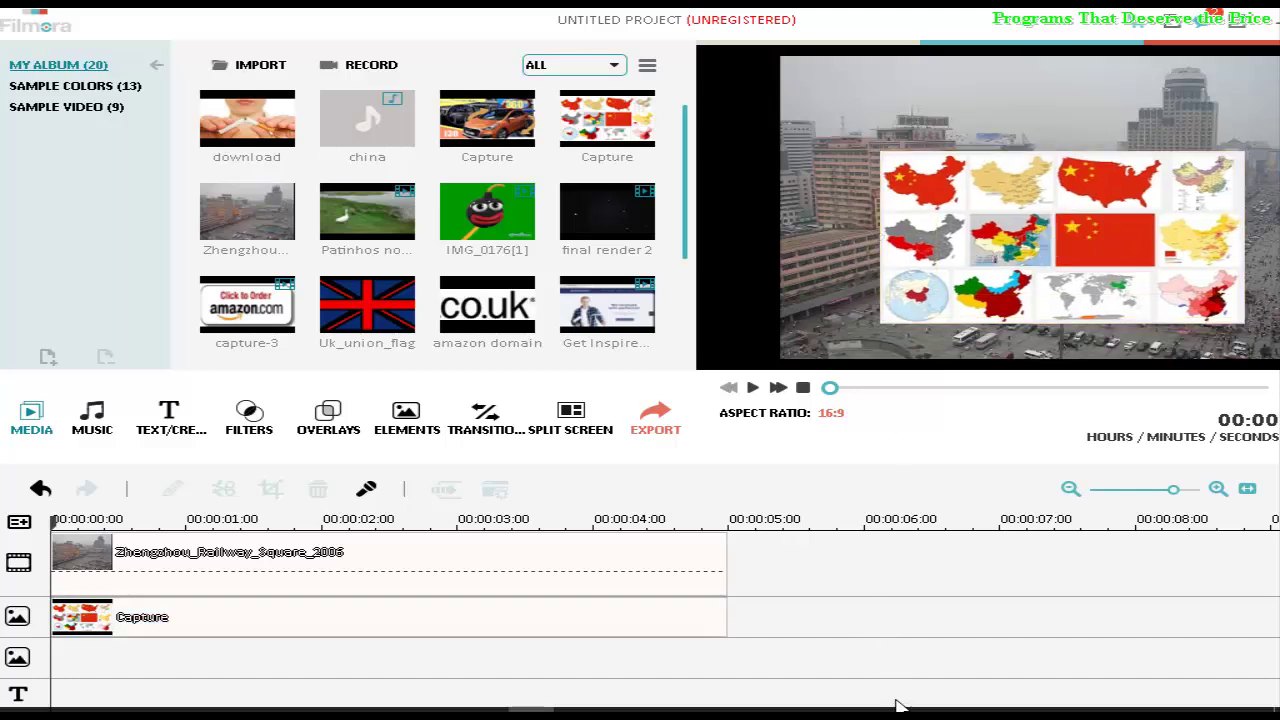